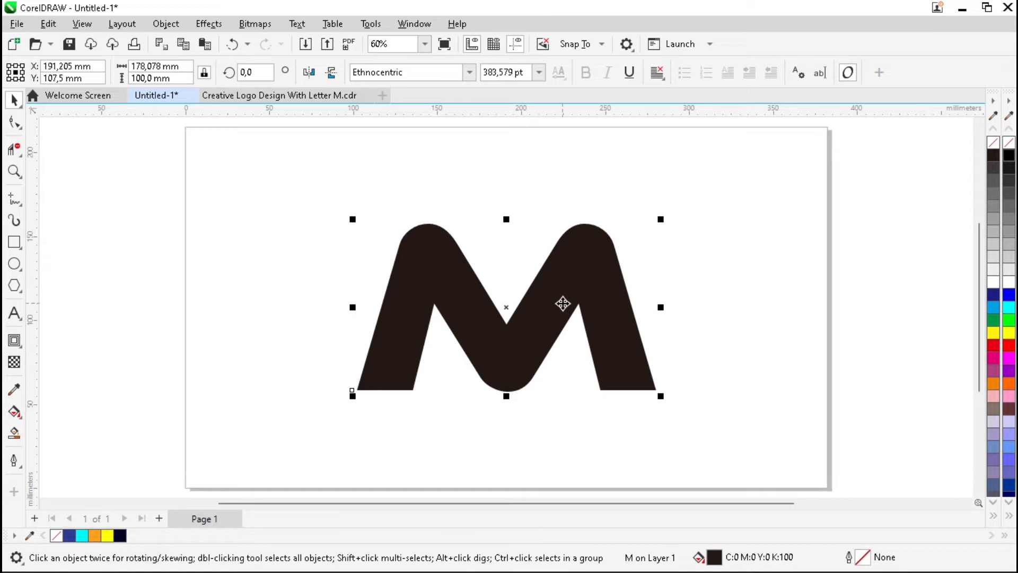
Step: Convert the letter M text to curves and show it as a hairline outline with no fill
right_click(558, 299)
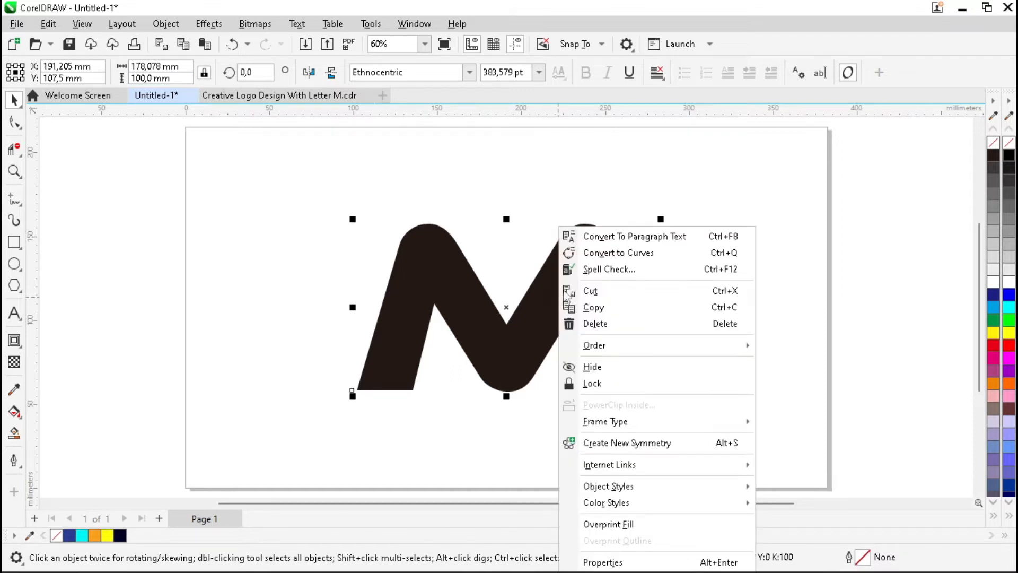
left_click(622, 253)
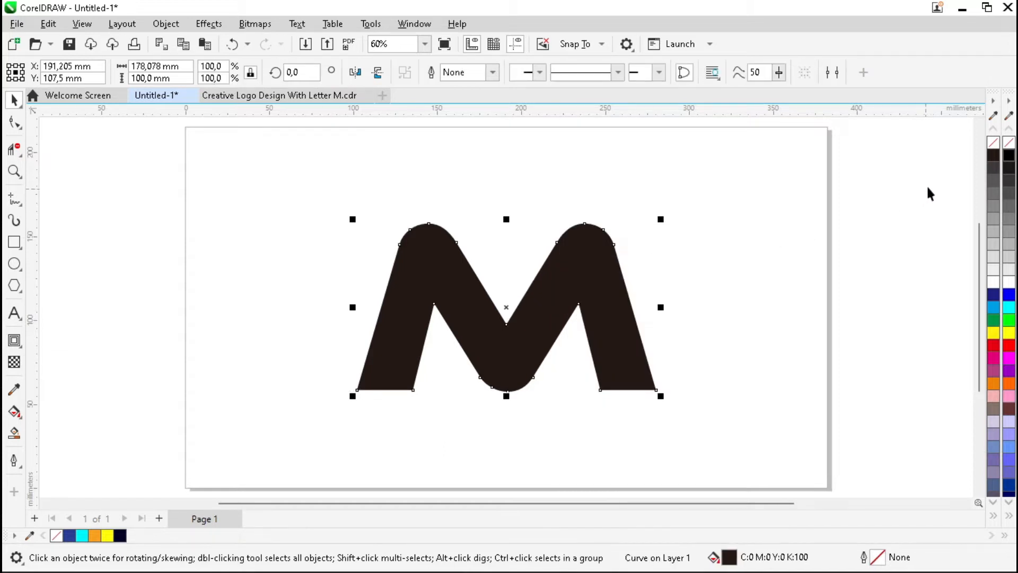
left_click(493, 73)
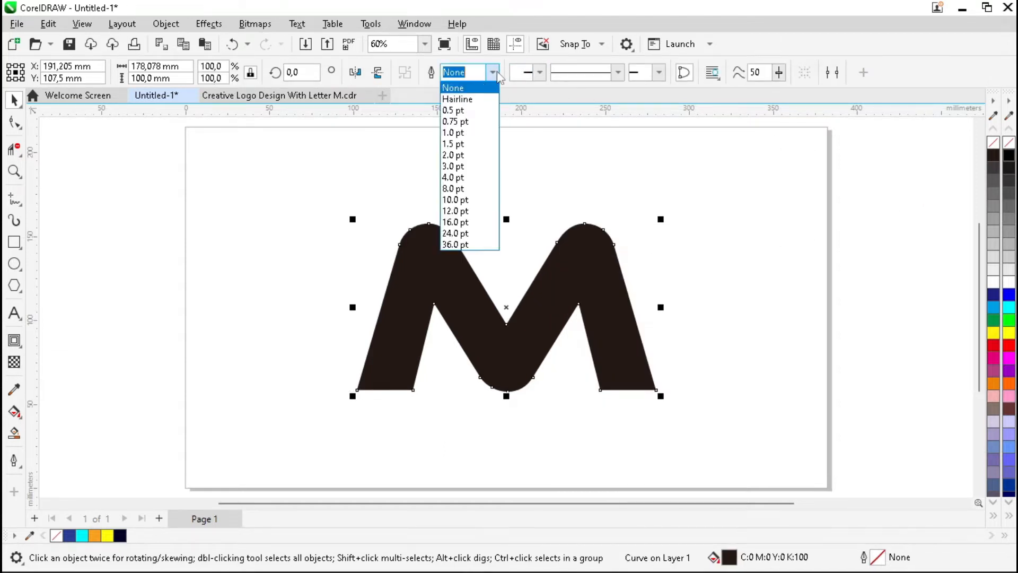
left_click(467, 103)
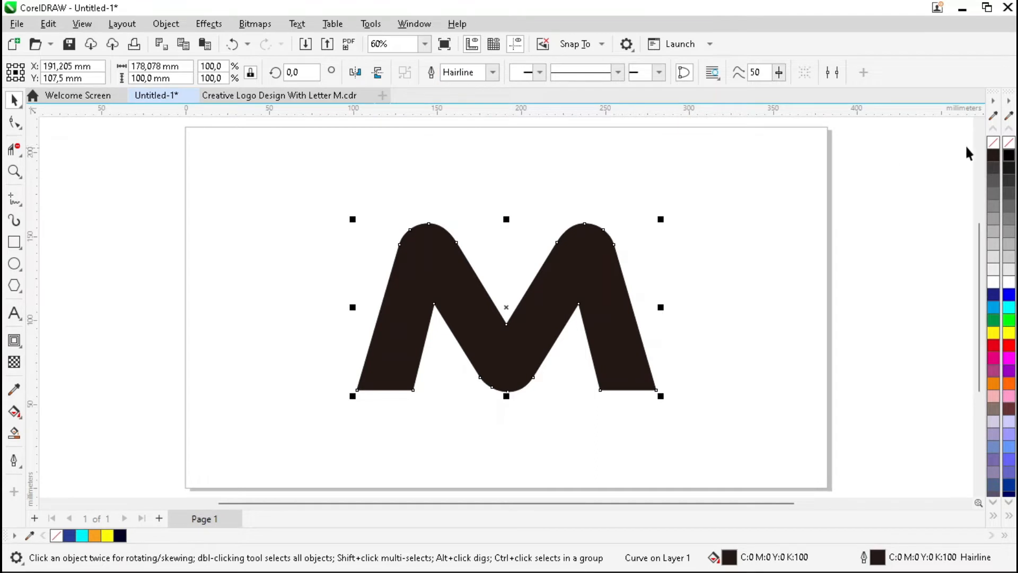
left_click(994, 142)
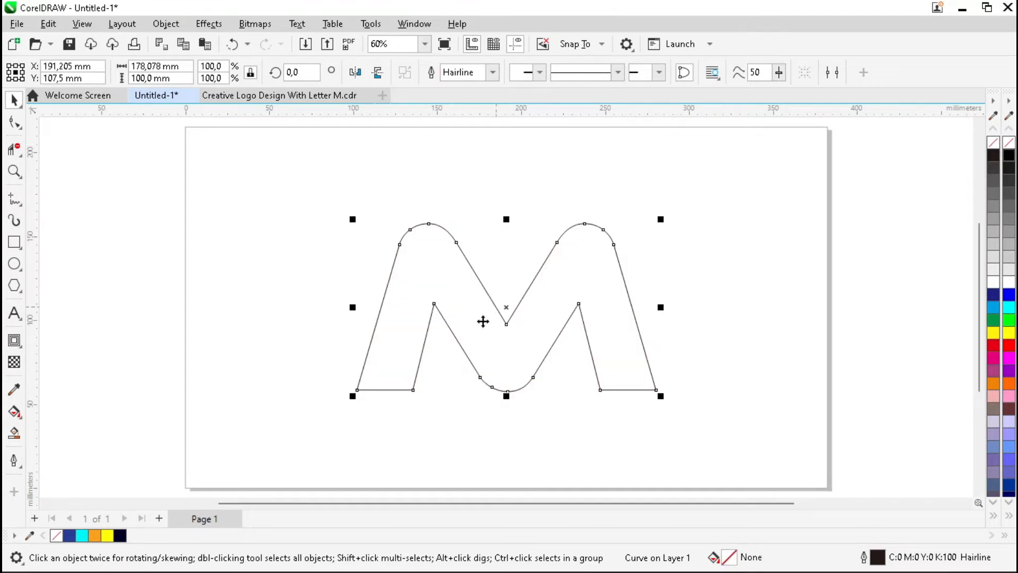
Step: Apply a one-step inside contour to the M with an offset of 7 mm
key("shift+F2")
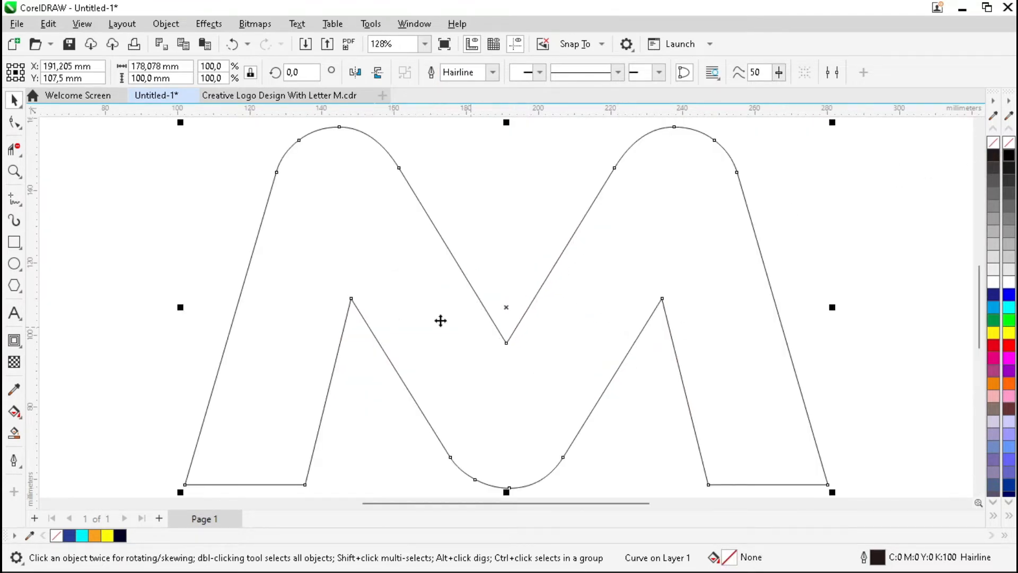
left_click(24, 346)
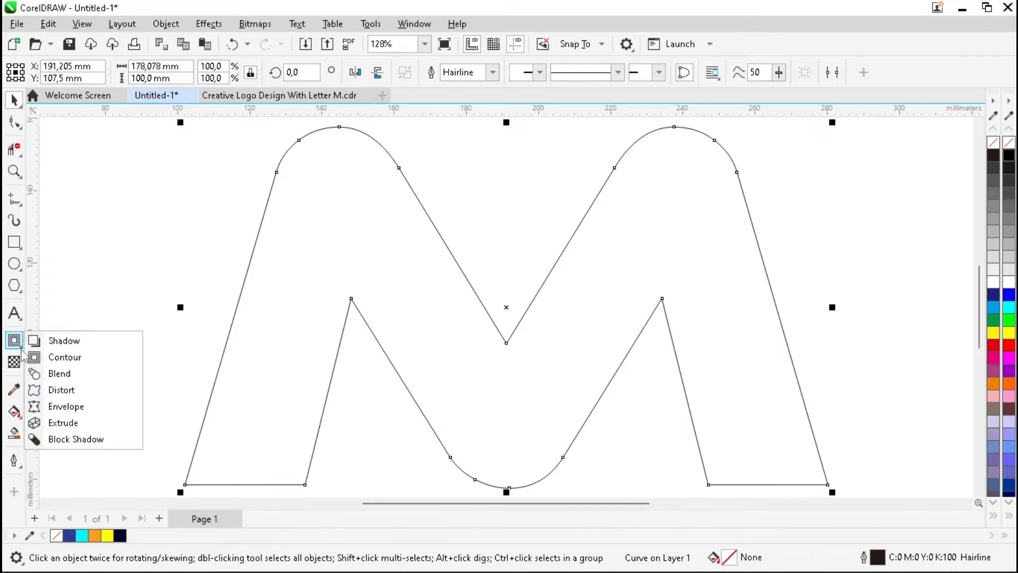
left_click(64, 357)
scroll(527, 319, "down", 3)
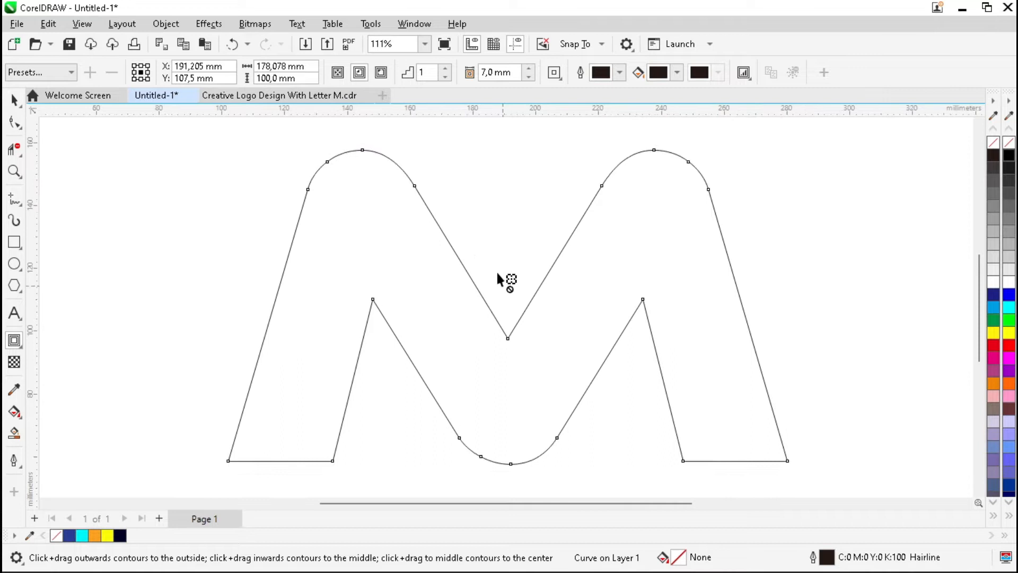
left_click_drag(506, 417, 523, 412)
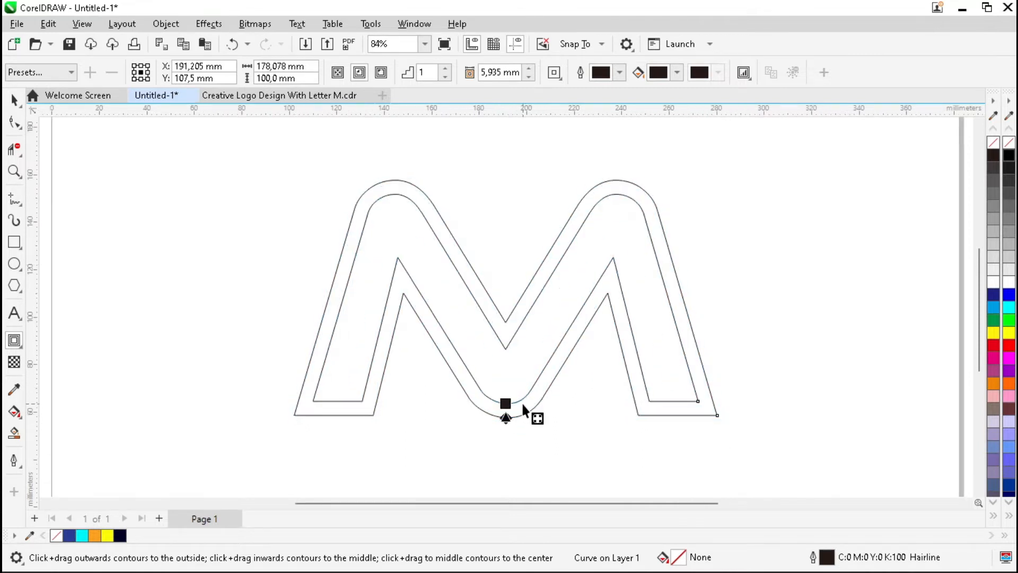
triple_click(518, 74)
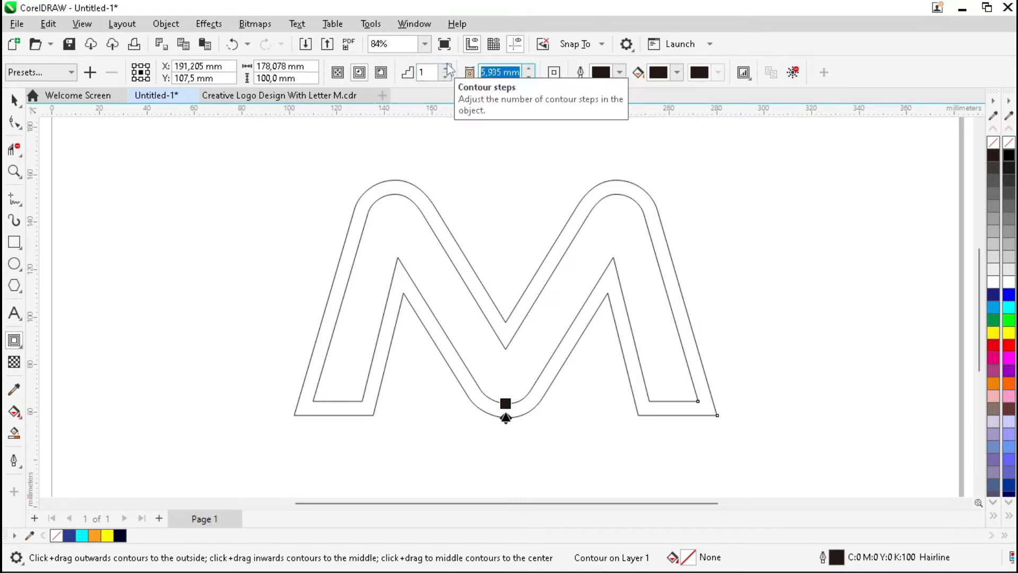
type("7")
key("Return")
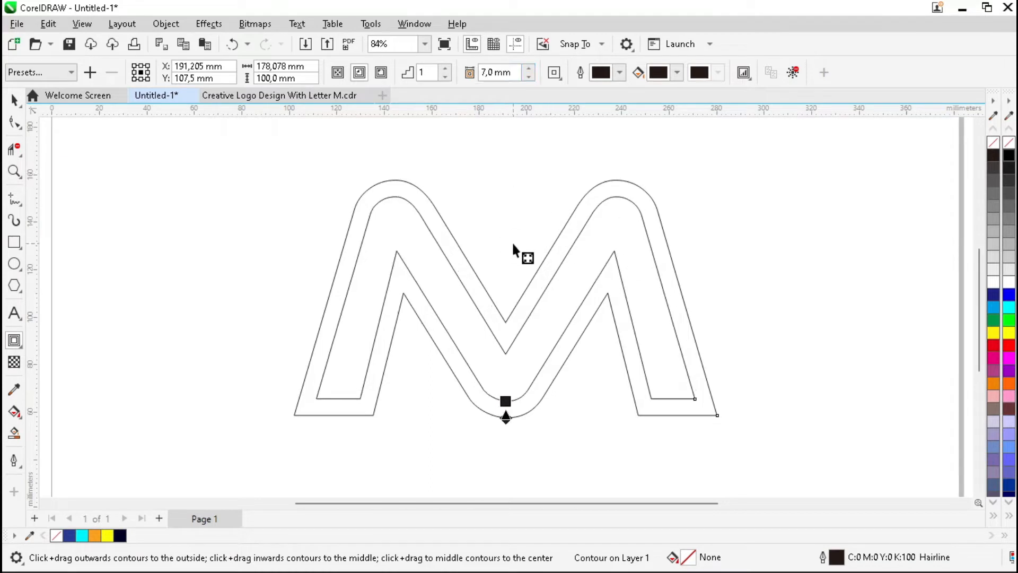
Step: Break the contour apart from the M so both outlines are separate objects, and deselect them
right_click(459, 295)
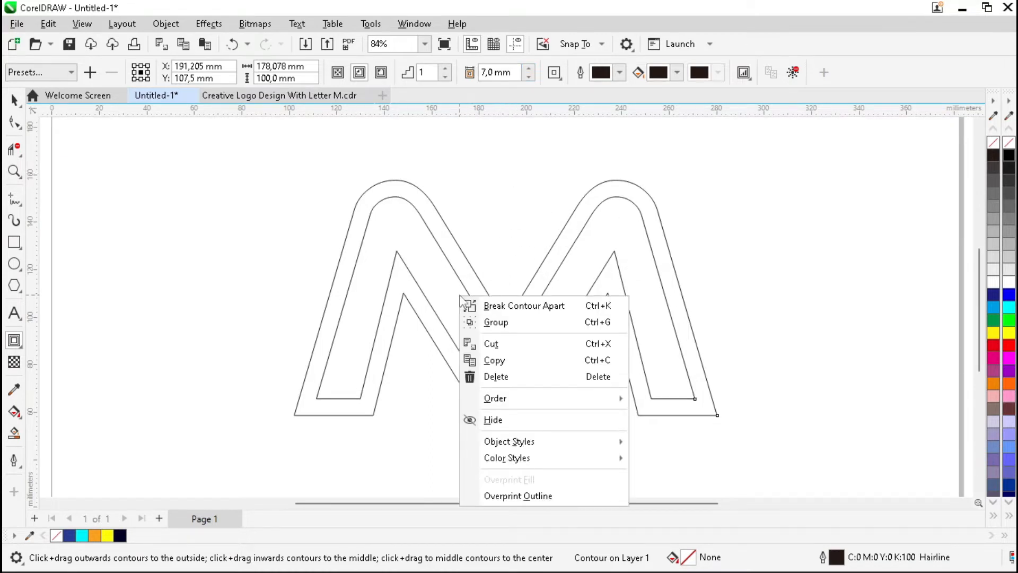
left_click(508, 306)
key("space")
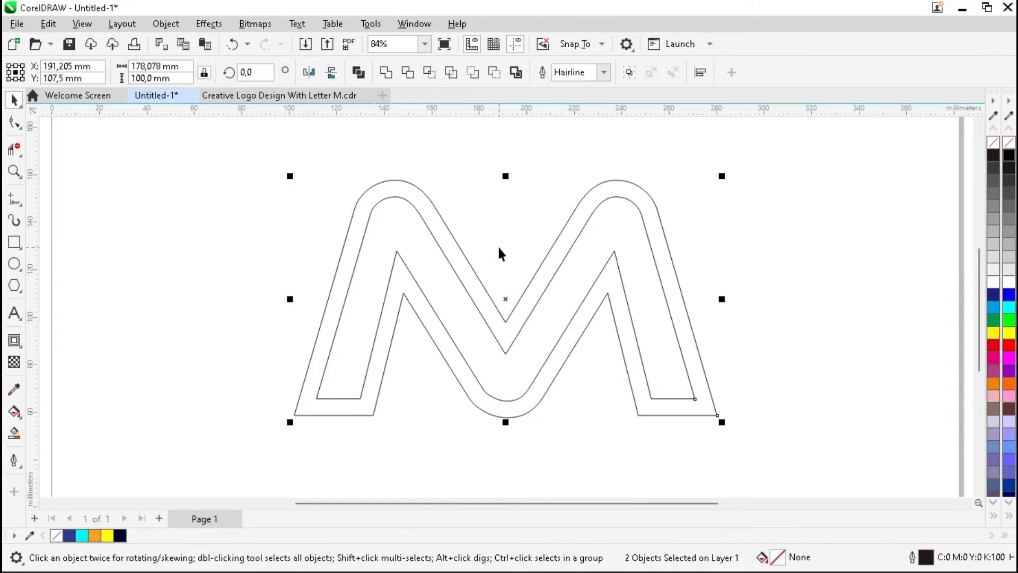
left_click(498, 248)
Step: Draw a circle about 10 mm in diameter in the empty space beside the M's left leg
scroll(525, 250, "up", 1)
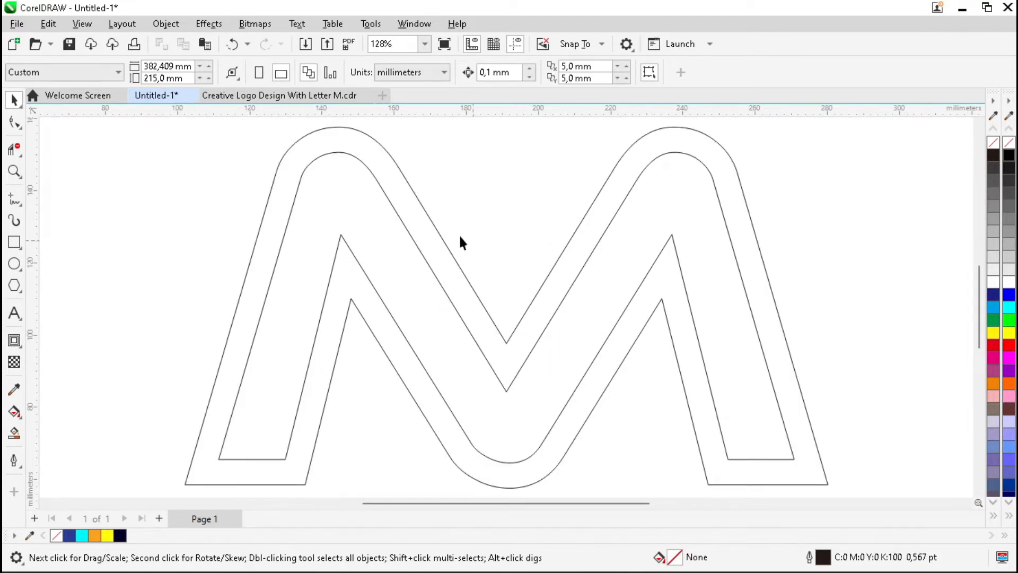
left_click(16, 265)
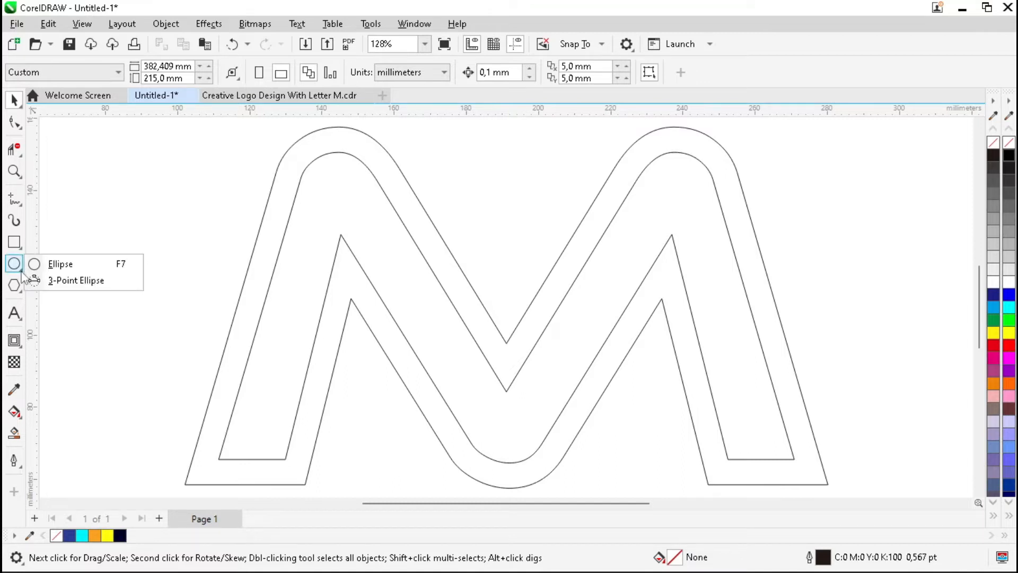
left_click(90, 266)
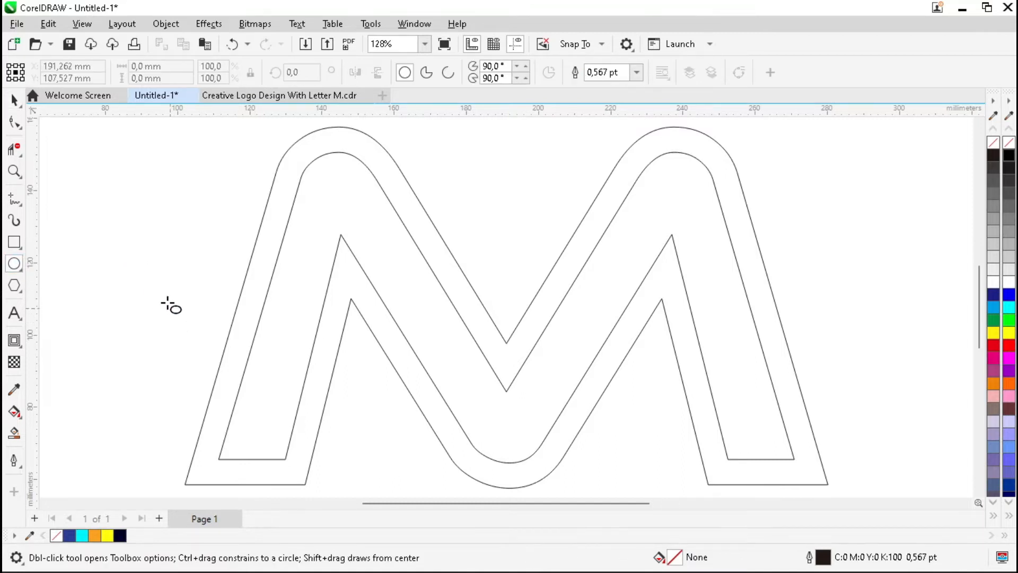
left_click_drag(148, 264, 193, 306)
key("space")
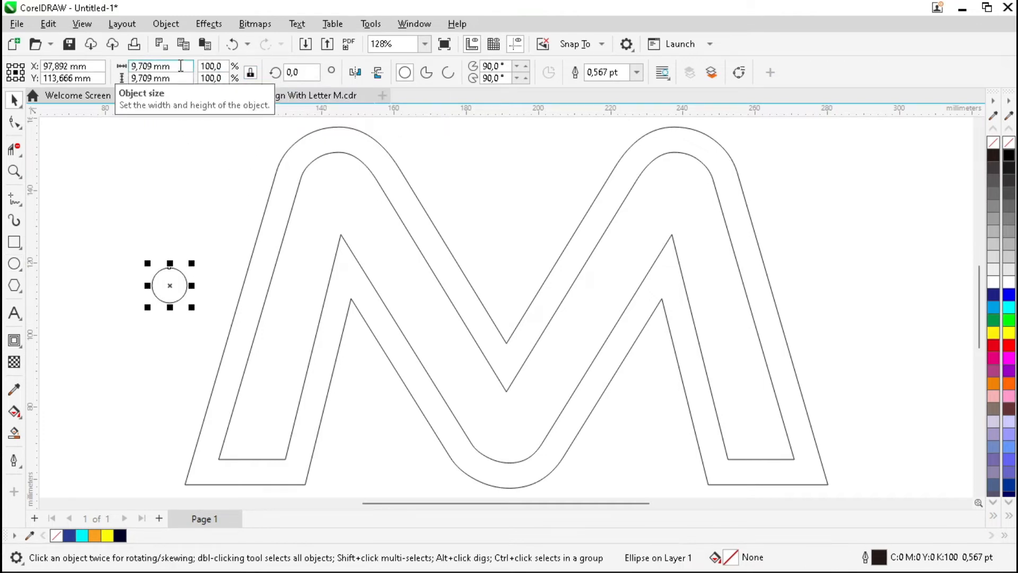
Step: Set the circle's width and height to 15 mm
left_click(154, 66)
type("15")
key("Tab")
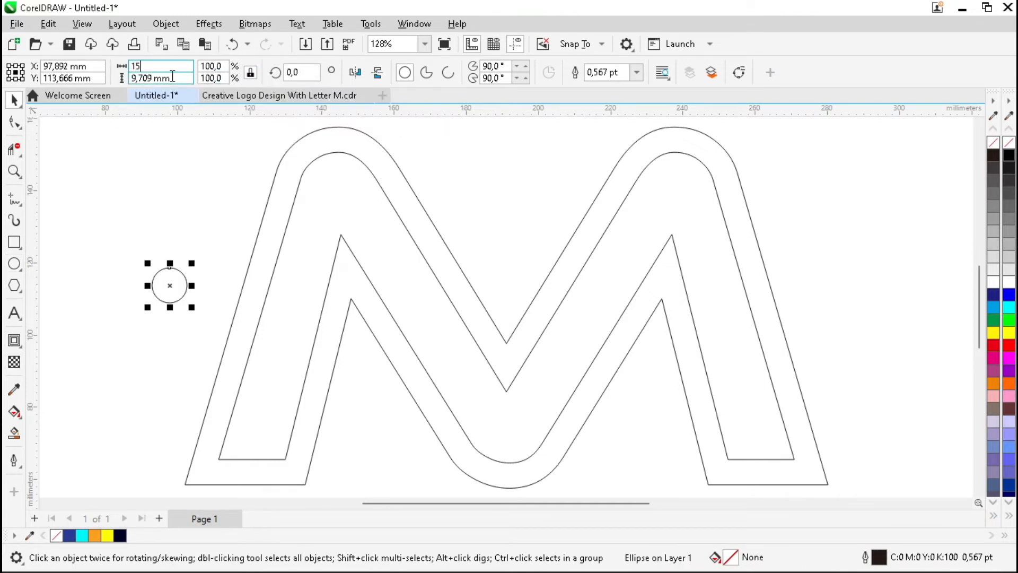
type("15")
left_click(154, 67)
left_click(153, 78)
key("Return")
Step: Move the circle onto the bottom band of the M's left leg and place a copy on the leg's outer band above it
scroll(253, 216, "down", 3)
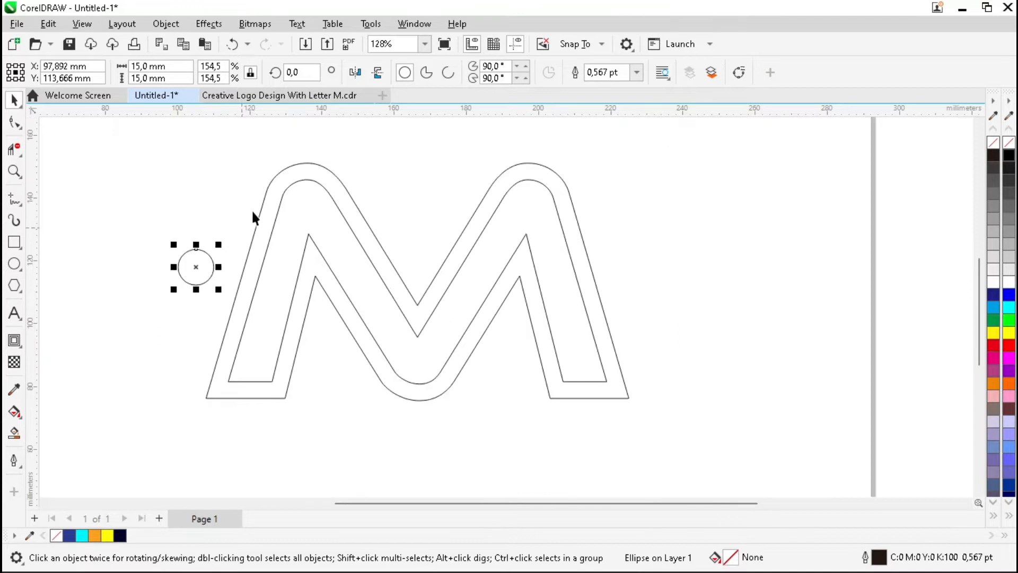
scroll(209, 241, "up", 3)
left_click_drag(205, 158, 302, 348)
scroll(252, 346, "up", 2)
scroll(303, 348, "down", 3)
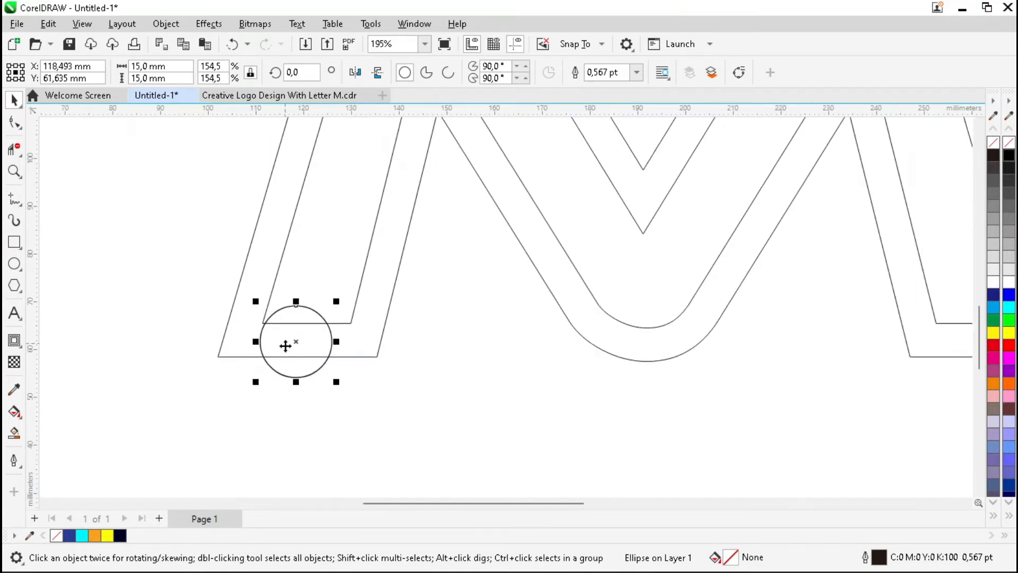
scroll(264, 269, "up", 2)
left_click_drag(304, 383, 275, 273)
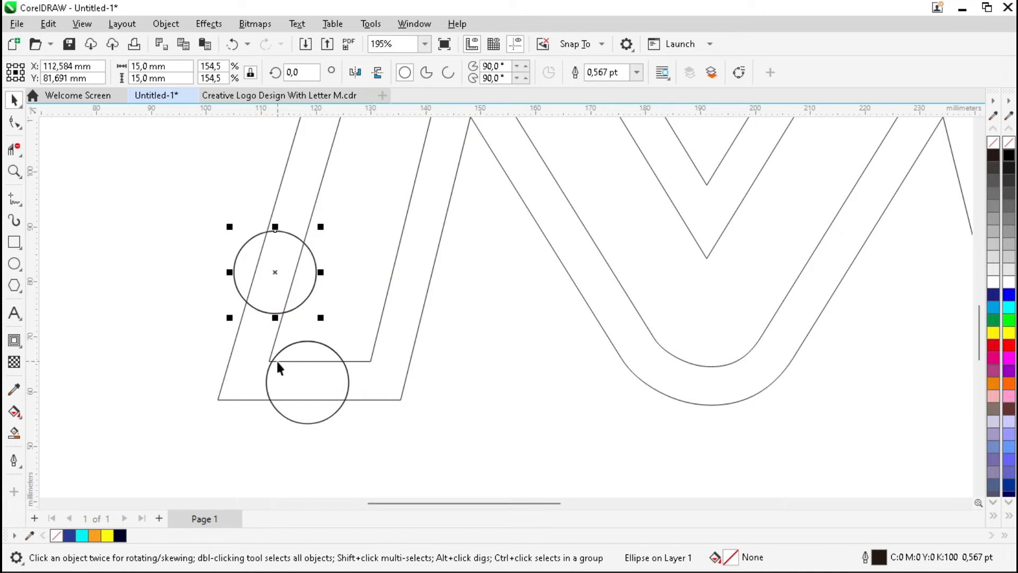
Step: Place two more copies of the 15 mm circle on the M's right peak, one on each side of its curved band
scroll(276, 359, "down", 2)
left_click_drag(238, 387, 578, 199)
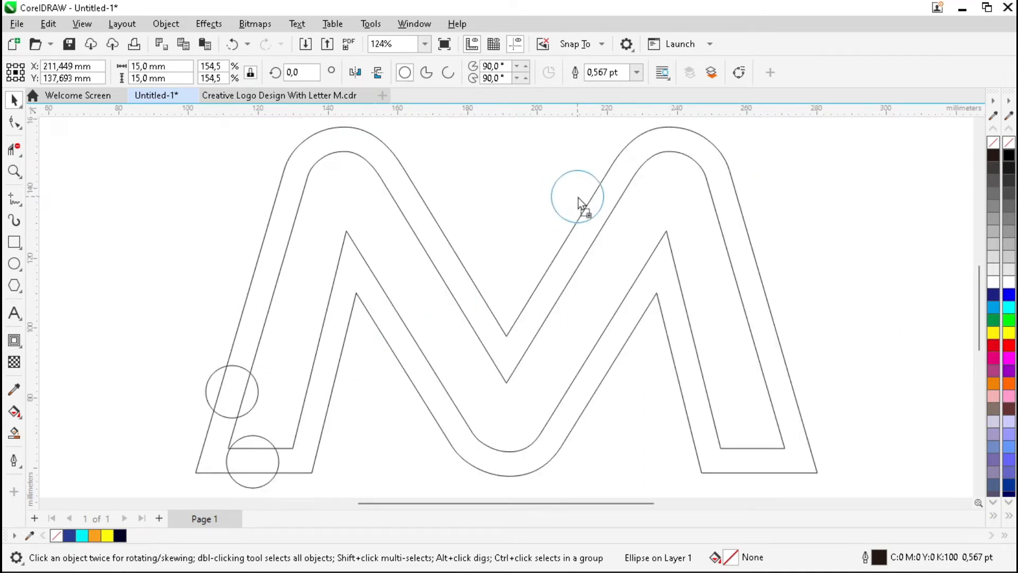
scroll(671, 154, "up", 3)
scroll(598, 182, "down", 2)
scroll(591, 175, "up", 3)
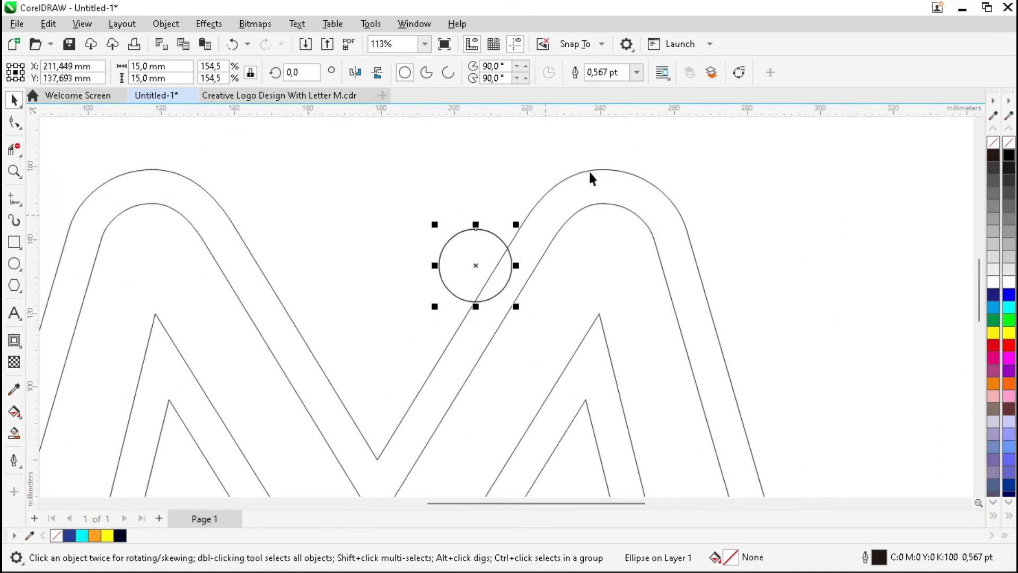
left_click_drag(415, 312, 629, 256)
scroll(487, 202, "down", 3)
scroll(498, 209, "up", 2)
left_click(724, 254)
Step: Use Virtual Segment Delete to remove the M outline segments inside the upper circle on the left leg
key("F4")
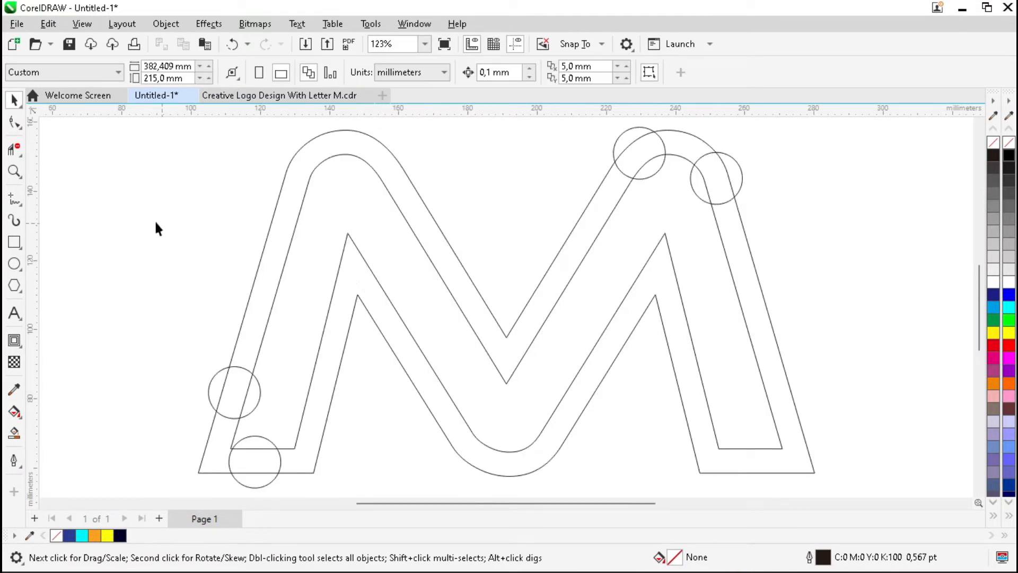
left_click(21, 157)
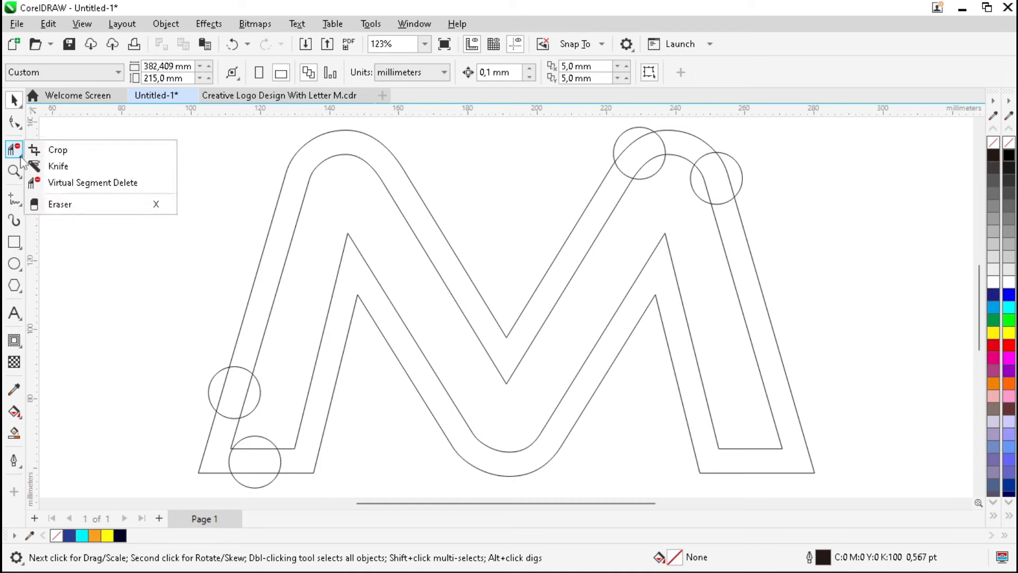
left_click(118, 185)
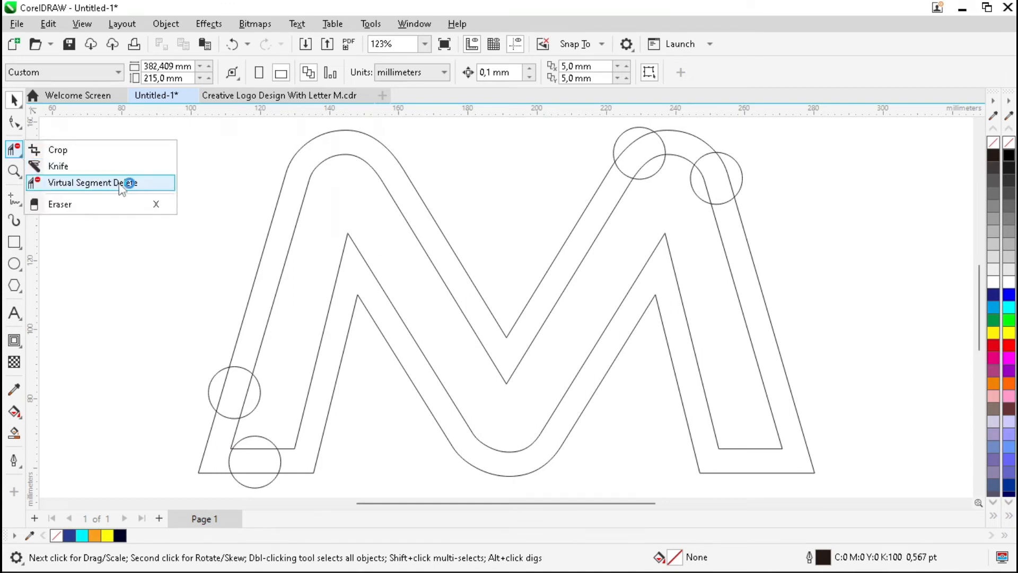
scroll(258, 416, "up", 4)
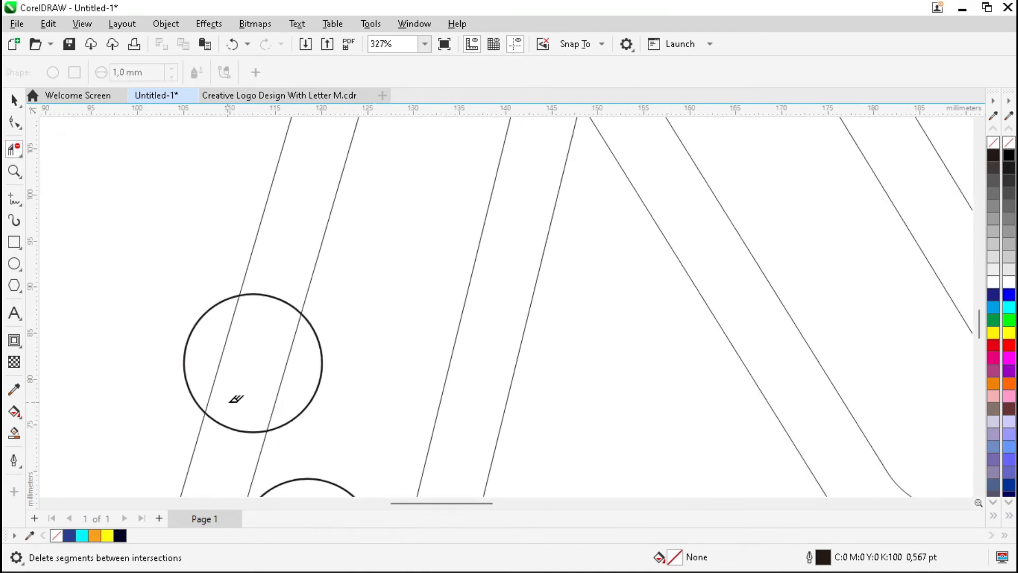
left_click_drag(330, 363, 330, 362)
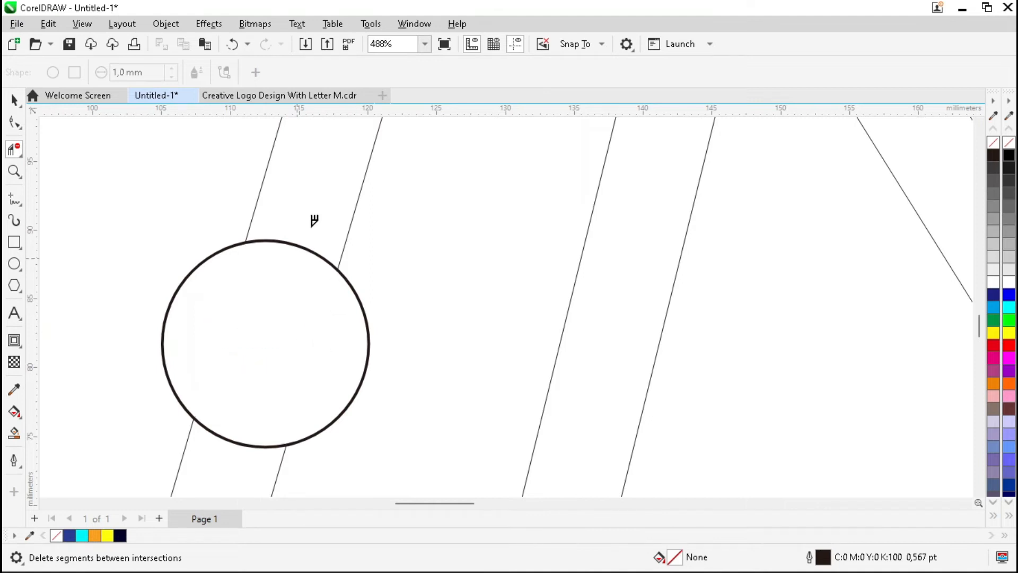
Step: Delete the right-hand arc between the band lines and the outline segments inside the circle at the left leg's base
scroll(273, 347, "down", 3)
scroll(297, 324, "up", 3)
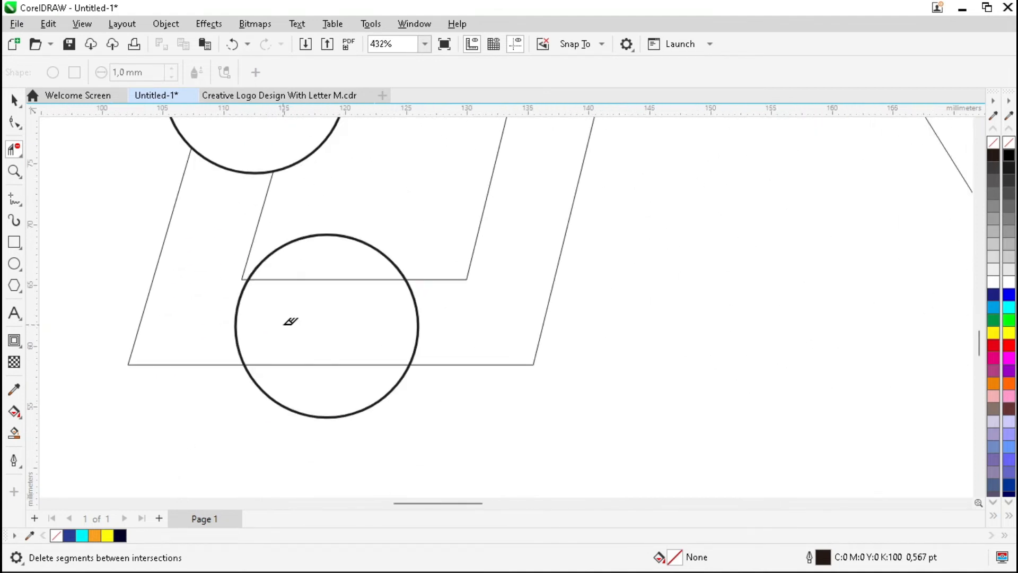
left_click_drag(364, 311, 455, 325)
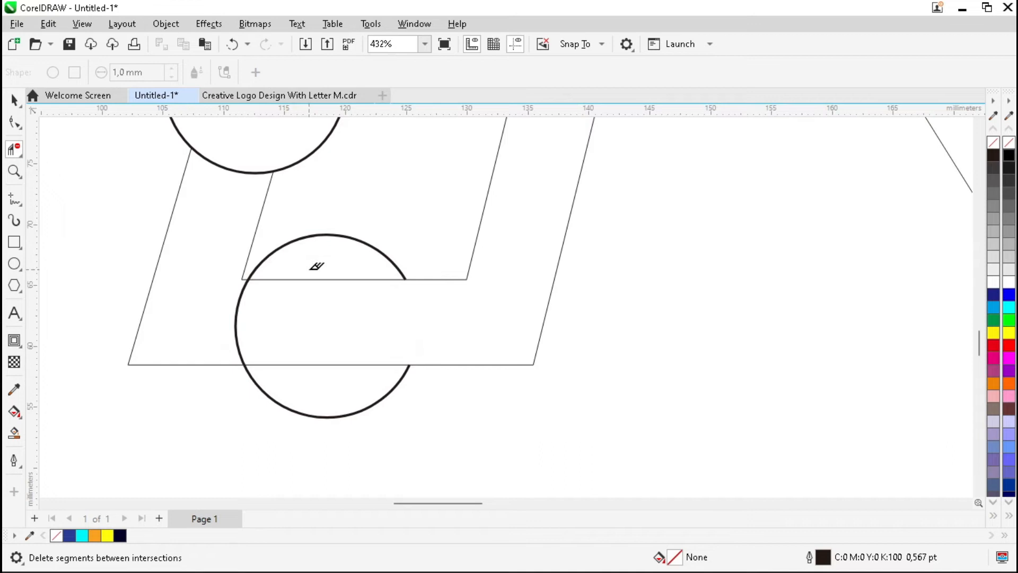
left_click_drag(338, 371, 345, 375)
Step: Delete the outline segments inside both right-peak circles and the arcs where the circles meet the descending straight bands
scroll(191, 404, "down", 5)
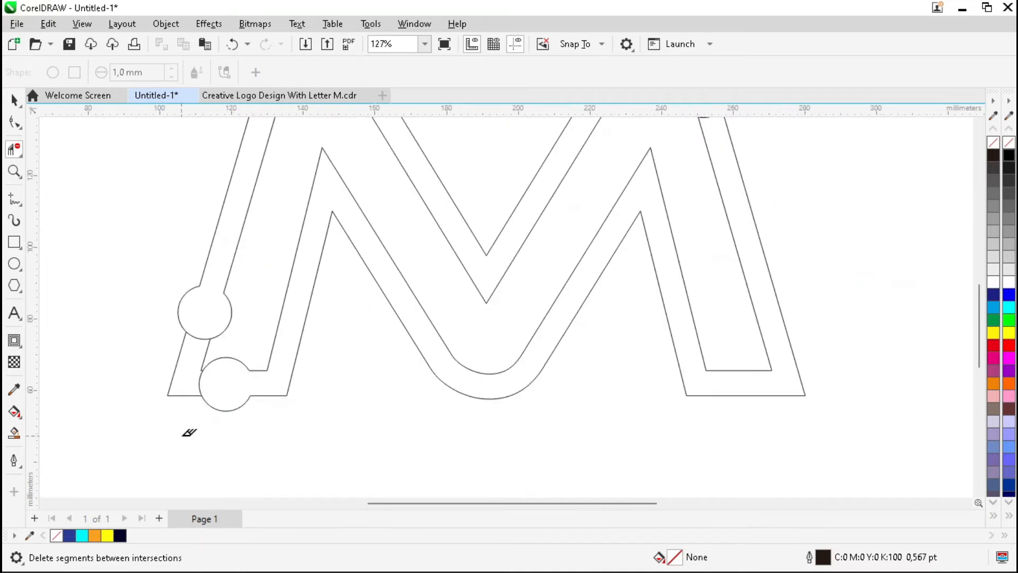
scroll(497, 180, "up", 3)
left_click_drag(466, 162, 513, 221)
left_click(458, 215)
scroll(621, 215, "up", 1)
scroll(631, 216, "up", 2)
left_click_drag(632, 280, 739, 254)
left_click_drag(699, 347, 702, 329)
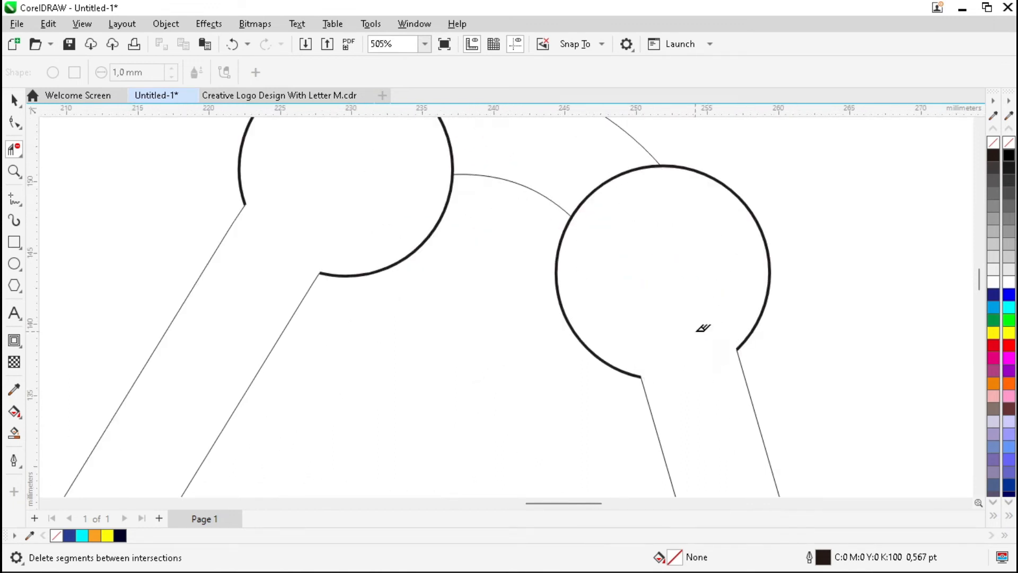
Step: Select all six outline objects of the M and group them
key("F4")
key("space")
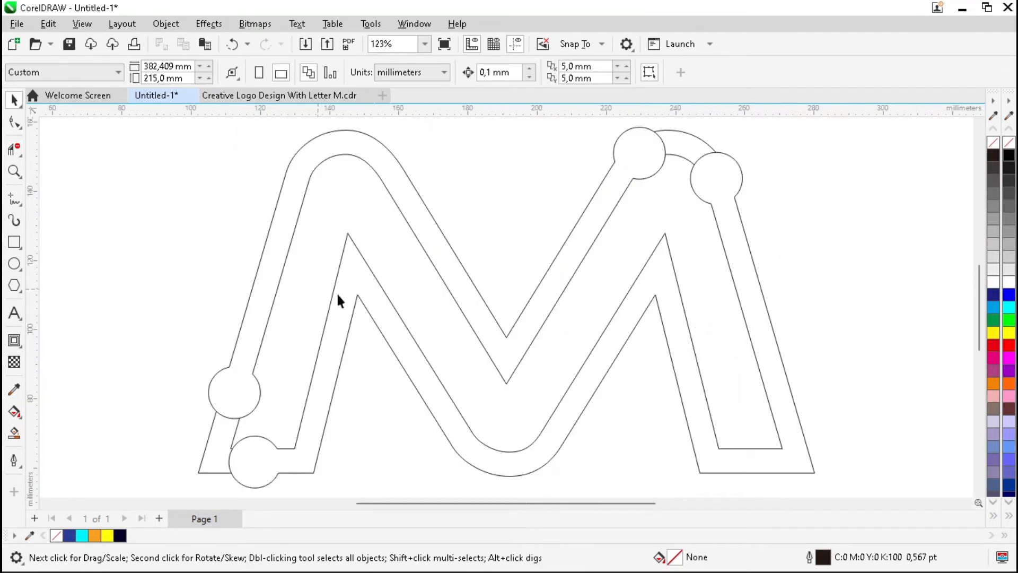
scroll(386, 213, "down", 2)
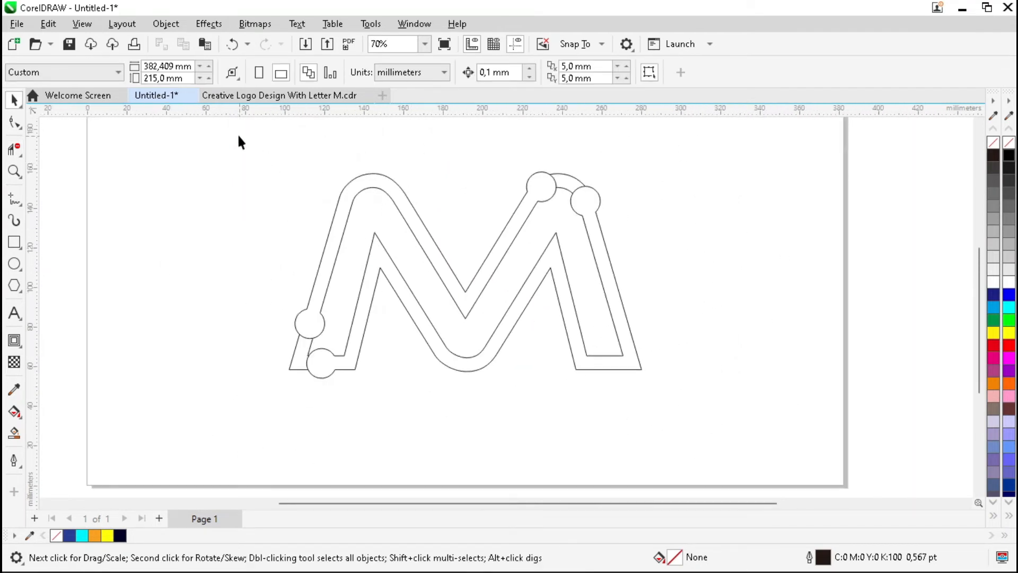
left_click_drag(718, 405, 717, 404)
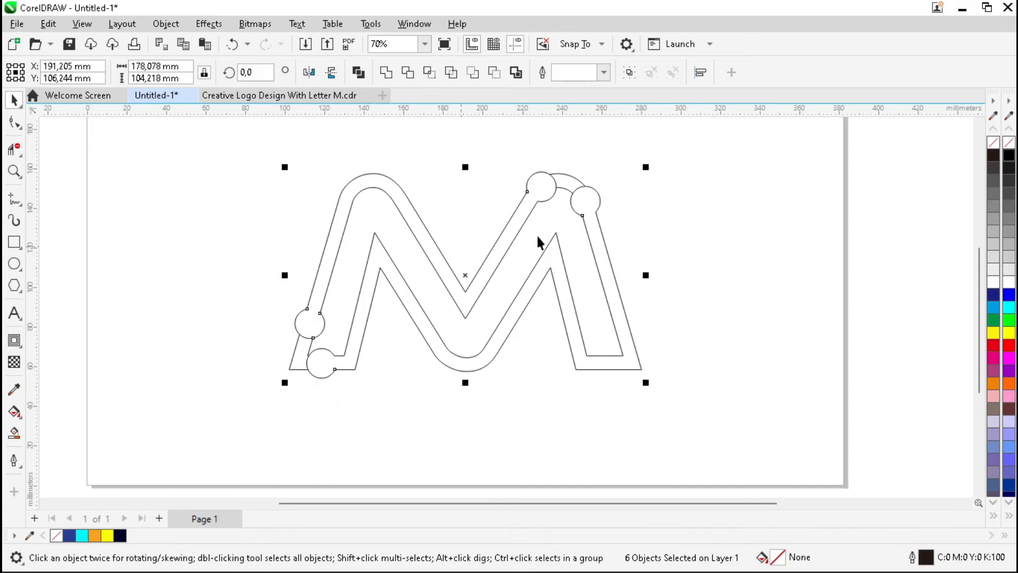
left_click(630, 73)
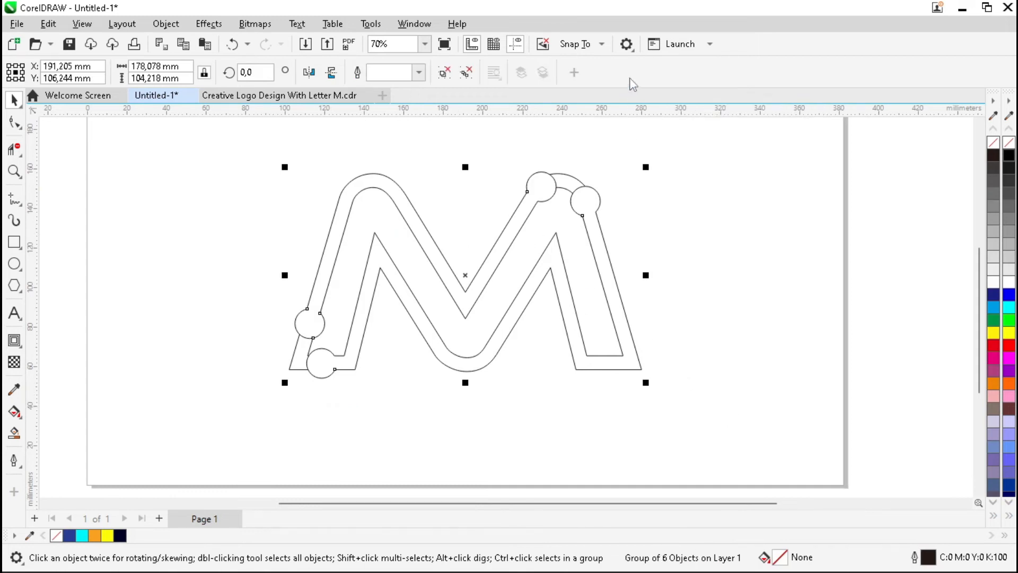
key("shift+F2")
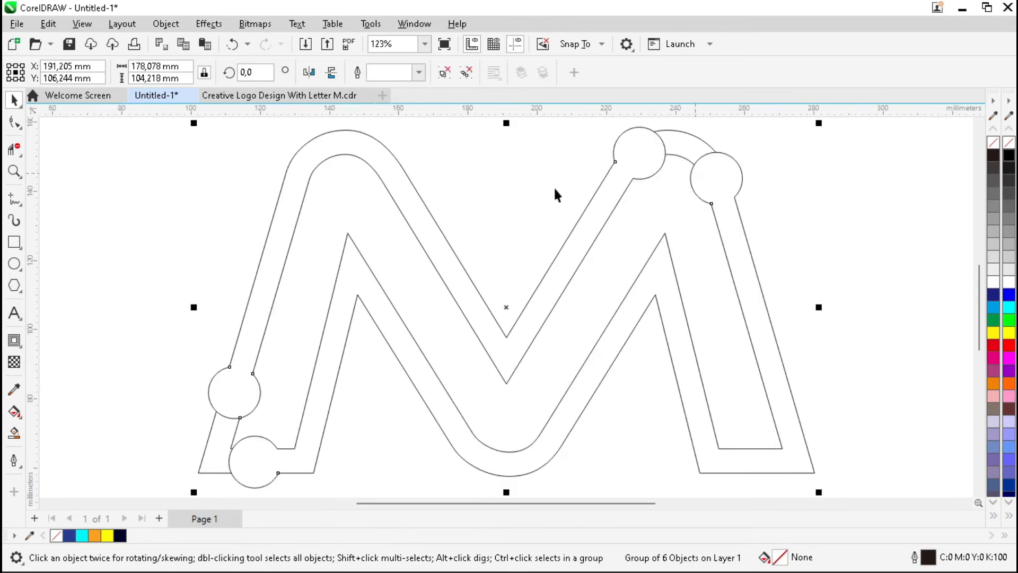
Step: Use Smart Fill to create blue-grey shapes without an outline from the upper and lower bands of the M
left_click(14, 434)
left_click(300, 172)
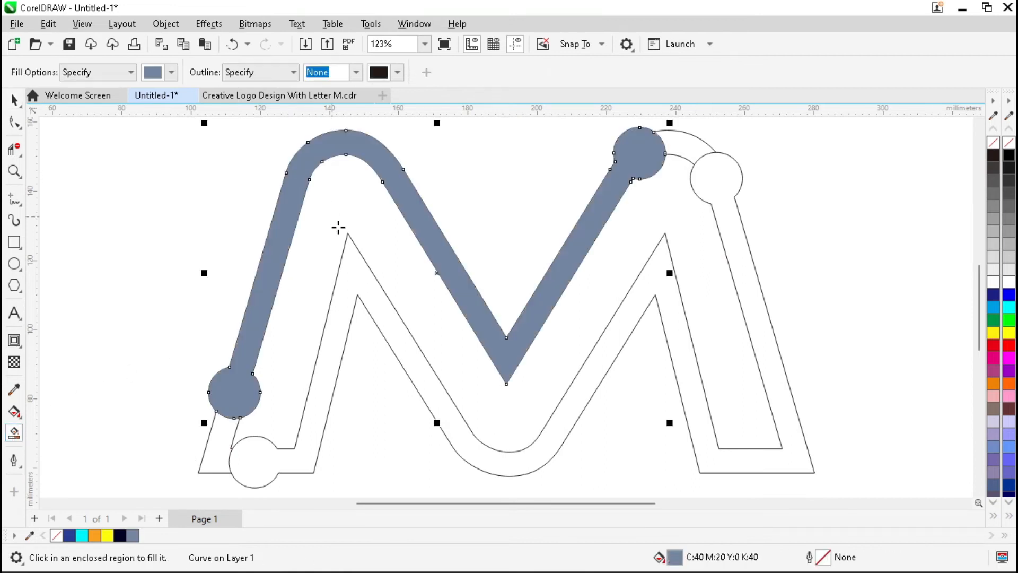
left_click(356, 269)
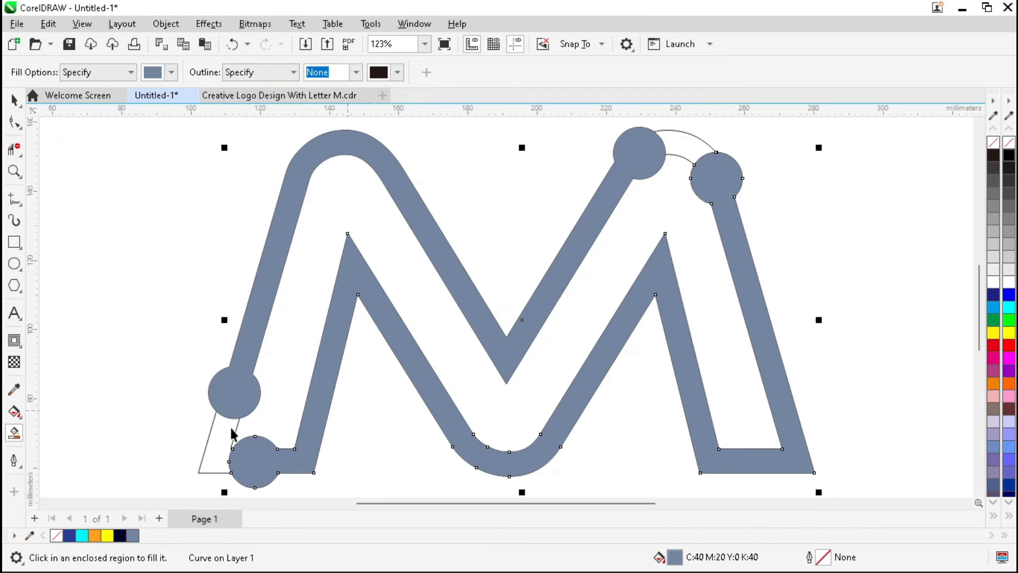
Step: Drag the original outline group away from the filled M and delete it
key("space")
left_click(215, 442)
scroll(214, 435, "down", 2)
left_click_drag(370, 351, 740, 308)
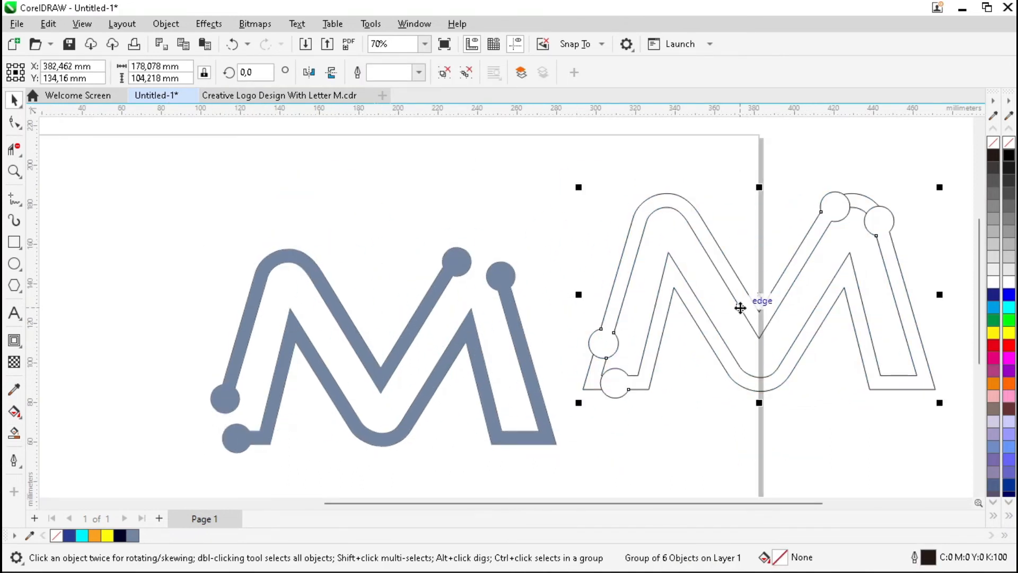
key("Delete")
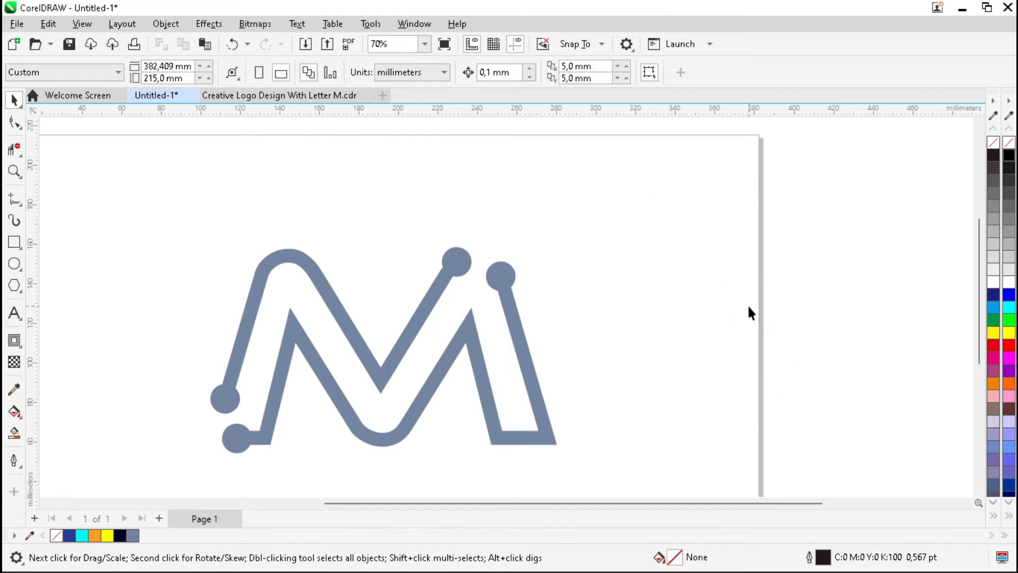
Step: Apply an Interactive Fill gradient to the upper band, from cyan at its lower-left circle to dark blue at its upper-right circle
key("F4")
left_click(443, 255)
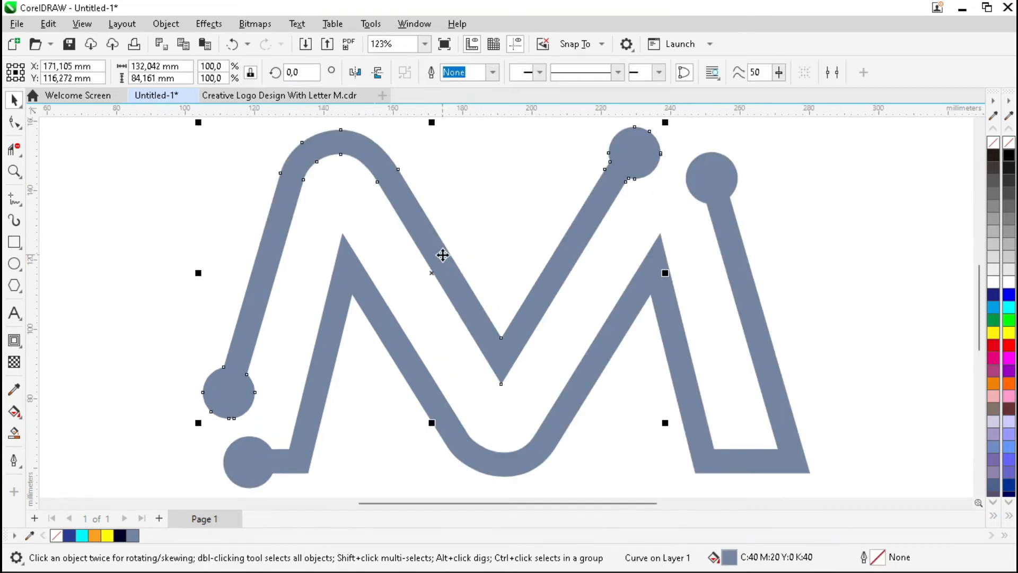
scroll(443, 255, "down", 2)
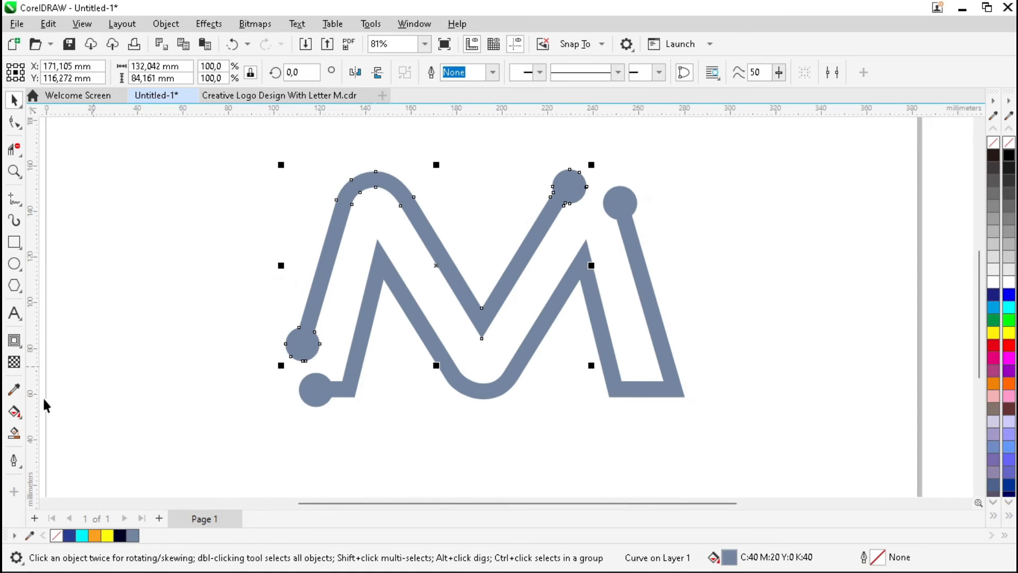
left_click(23, 421)
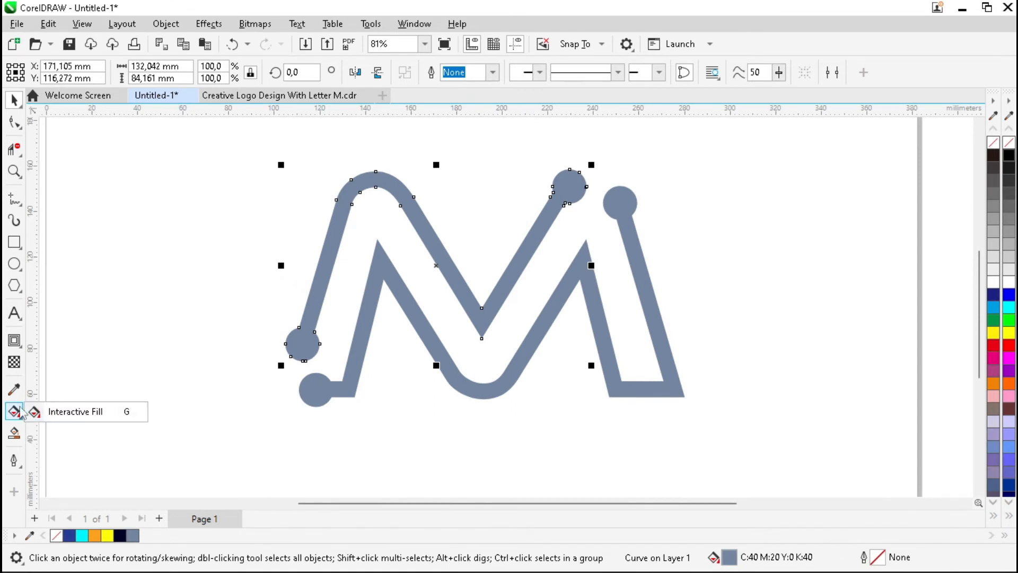
left_click(89, 414)
mouse_move(291, 356)
left_mouse_down()
mouse_move(473, 267)
mouse_move(583, 180)
left_mouse_up()
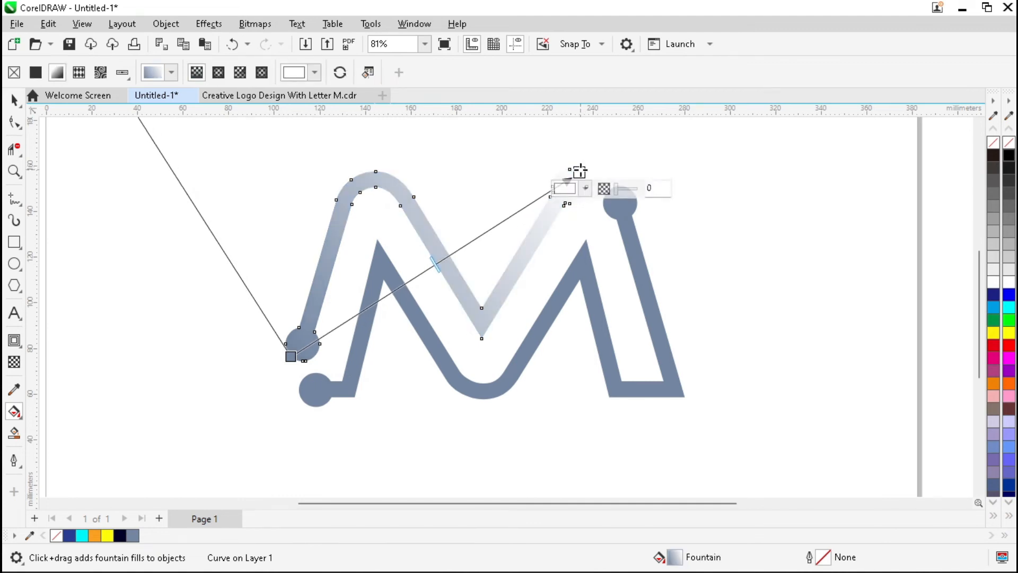
left_click(74, 536)
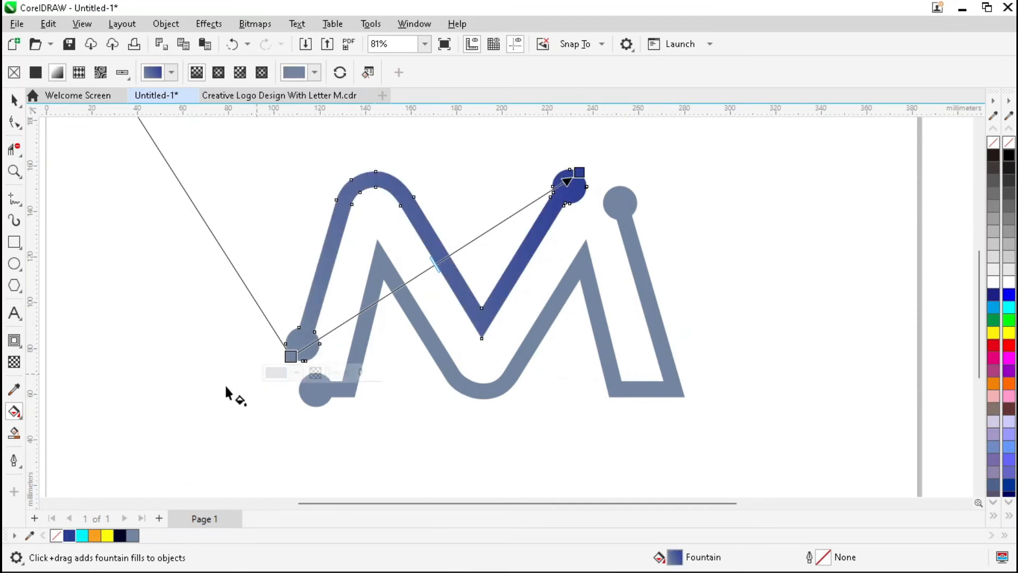
left_click(82, 536)
Step: Apply a gradient to the lower band, from yellow at its lower-left circle to orange at its upper-right circle, and deselect it
left_click(309, 387)
left_click_drag(300, 397, 632, 197)
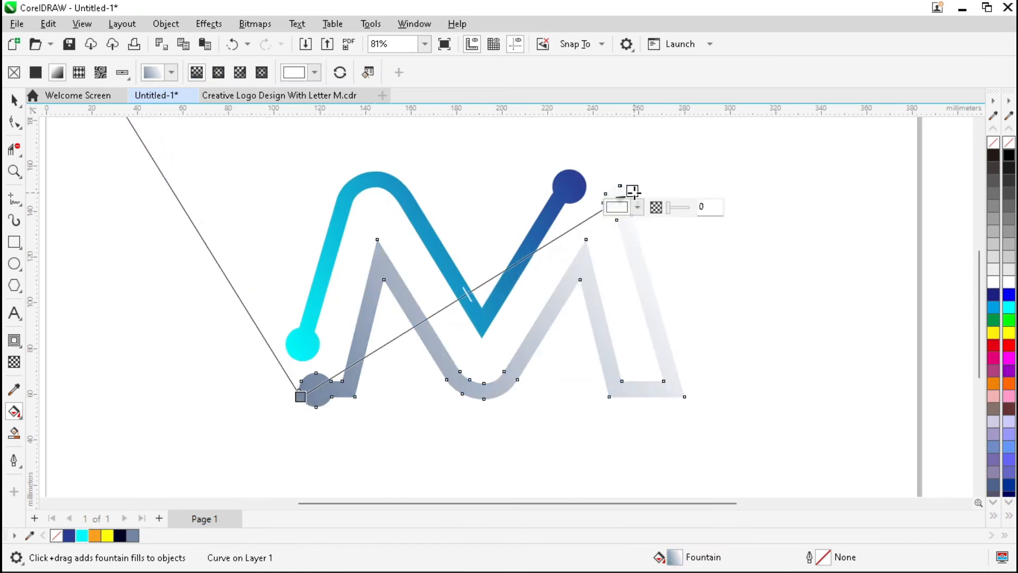
left_click(94, 536)
left_click(299, 396)
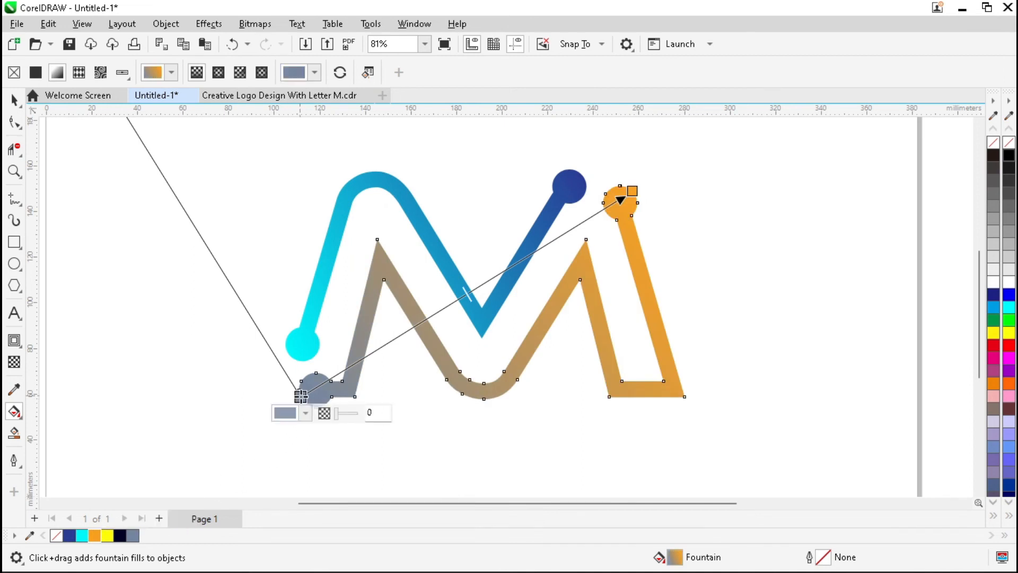
left_click(108, 536)
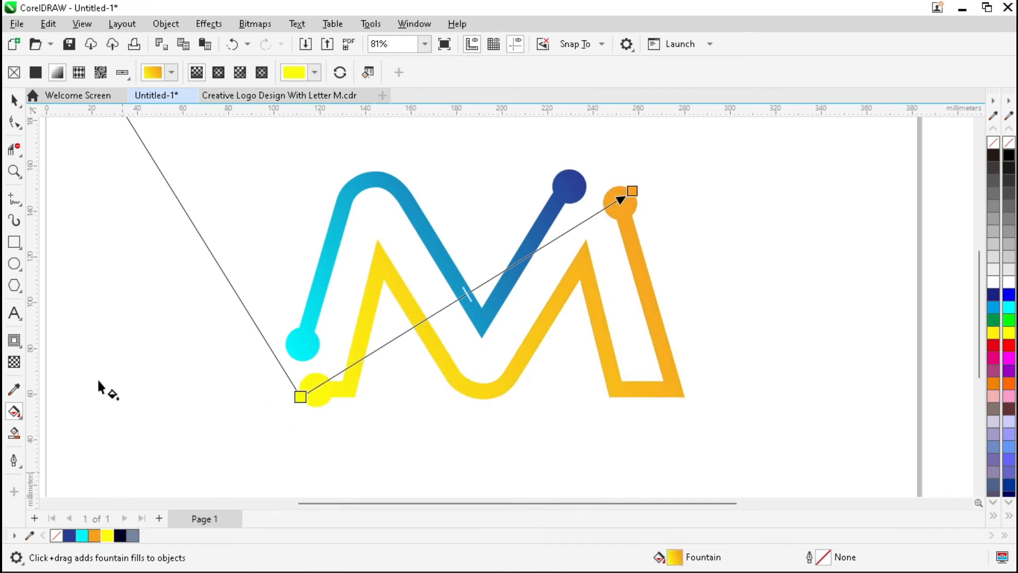
left_click(13, 99)
left_click(154, 214)
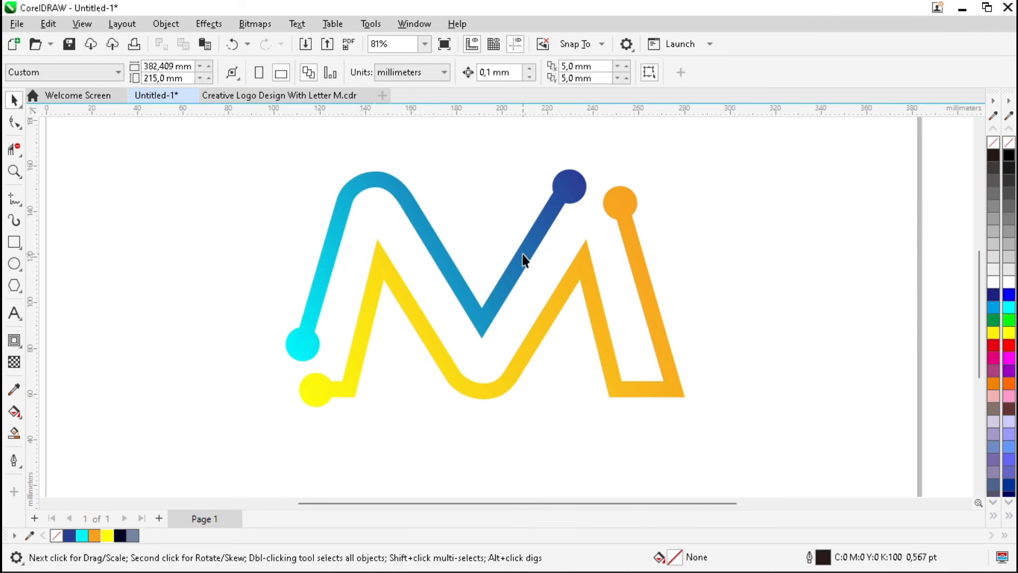
Step: Create a page-sized rectangle behind the logo and fill it with very dark navy from the document palette
scroll(533, 252, "down", 3)
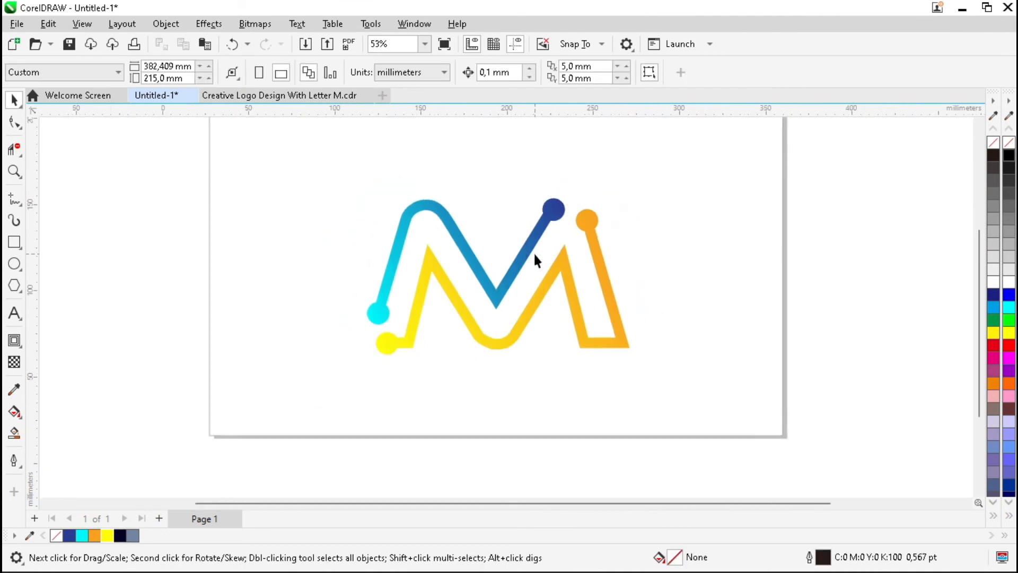
double_click(13, 243)
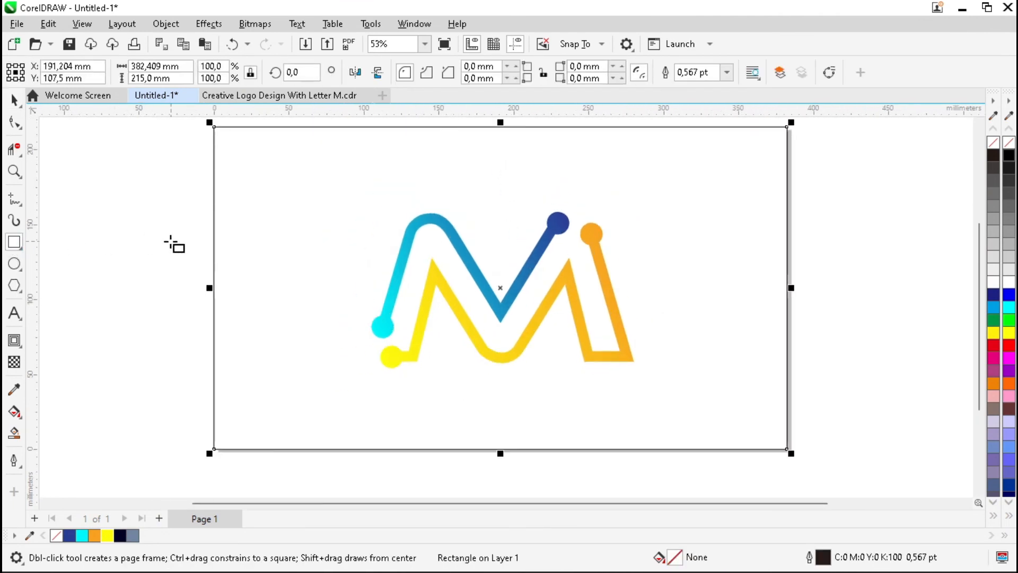
key("space")
scroll(378, 303, "up", 1)
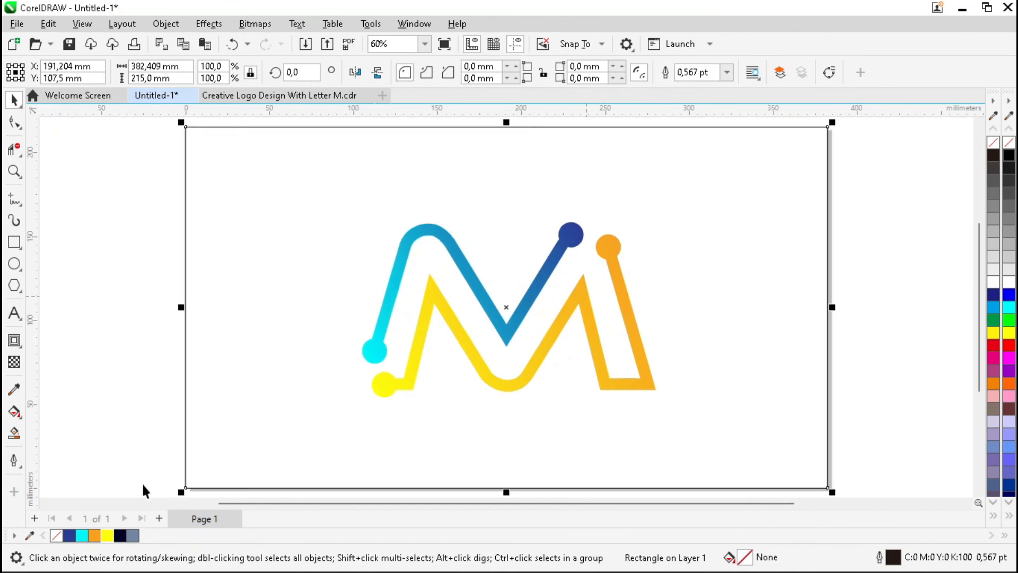
left_click(120, 536)
left_click(118, 391)
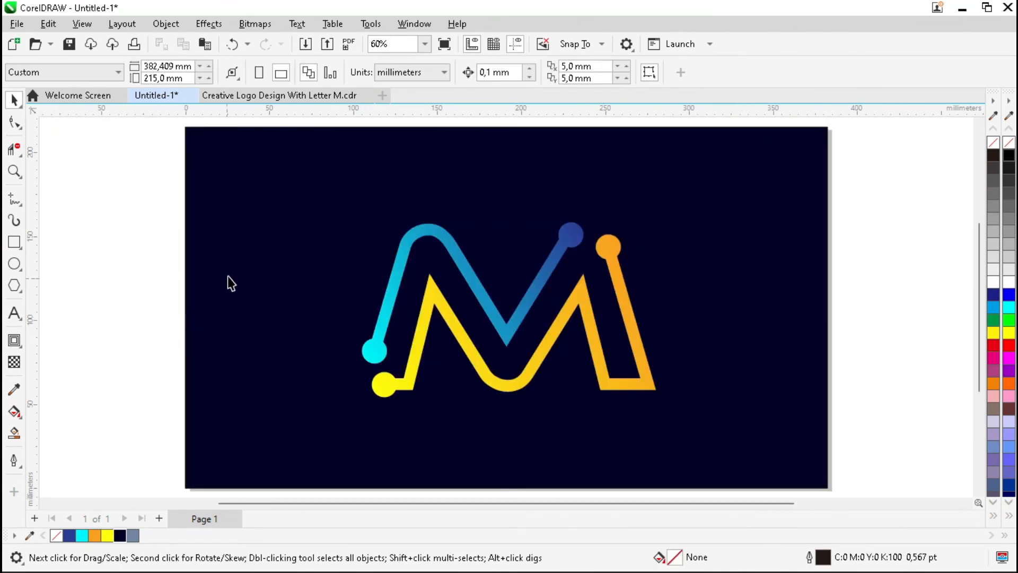
Step: Frame the page around the logo and view the finished design in full-screen preview
key("z")
left_click_drag(192, 134, 828, 491)
key("space")
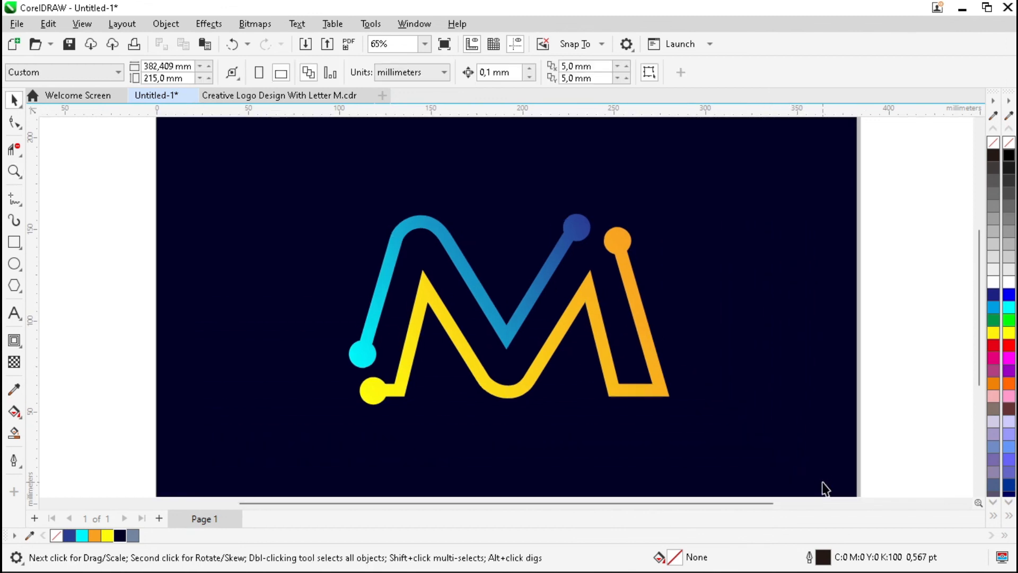
key("F9")
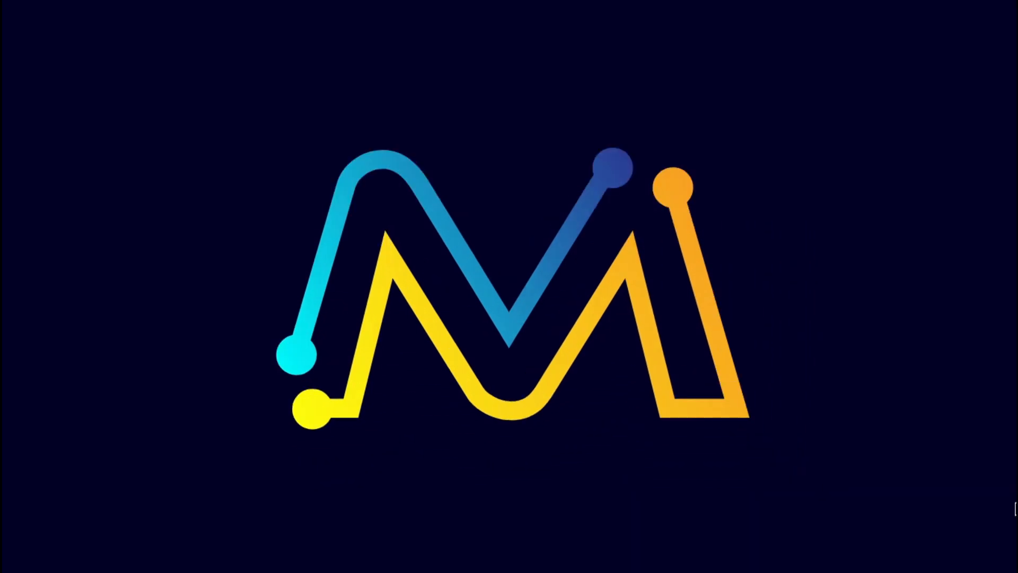